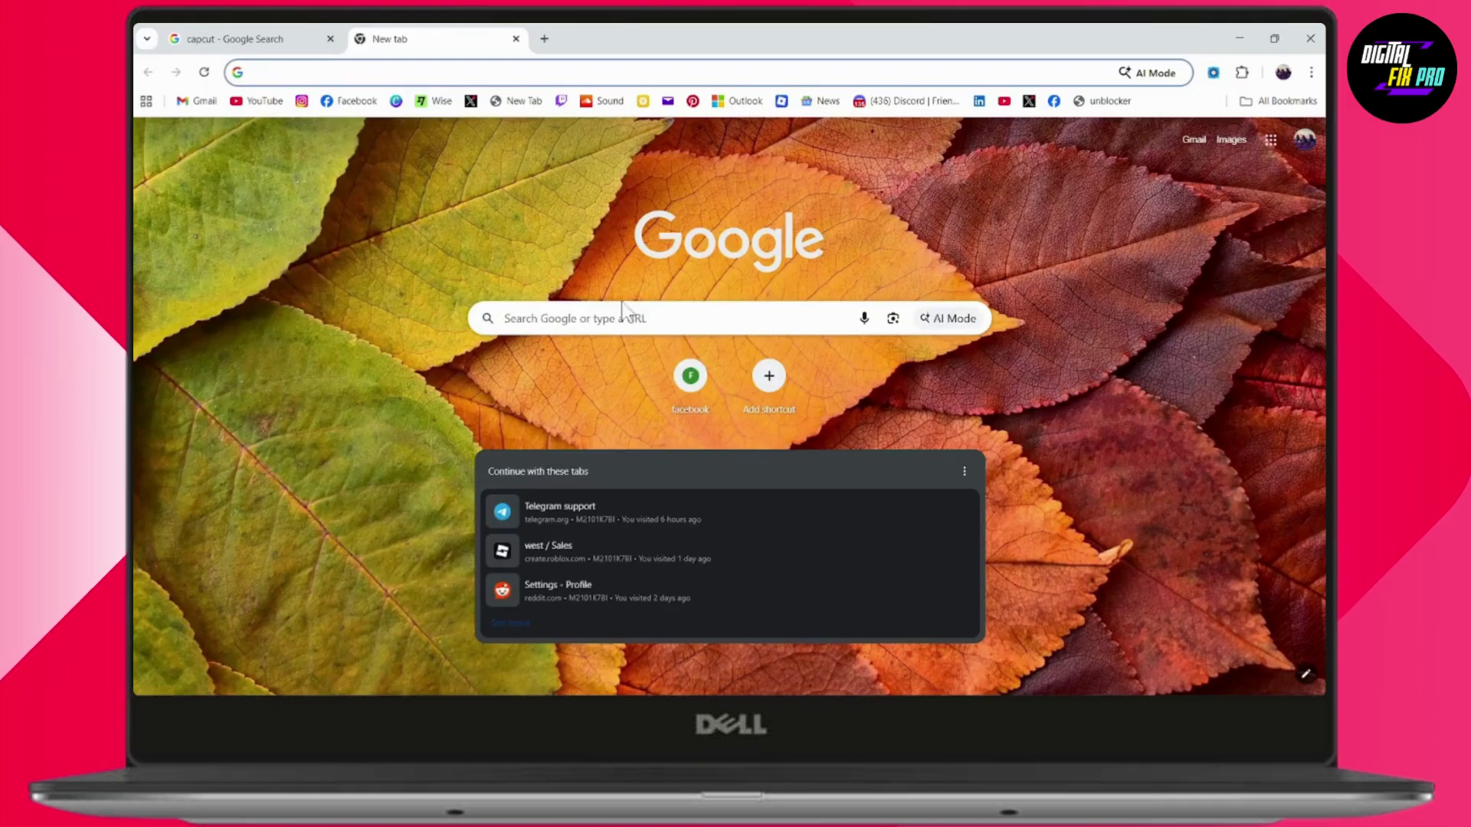
# Return to the capcut results and open the 'Free Online Video Editor | Easy to Create Videos Online' link.
pyautogui.click(253, 39)
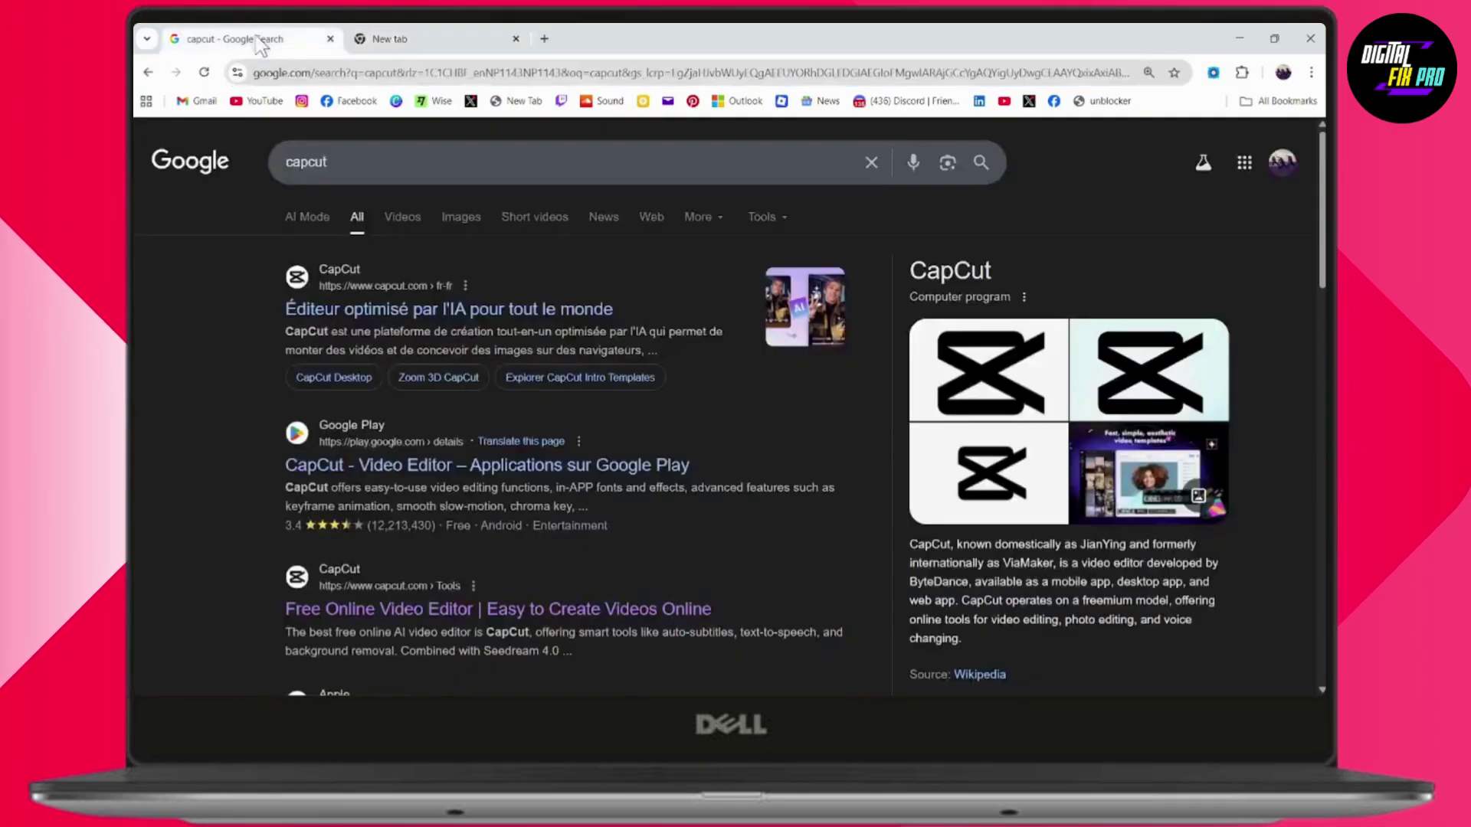
pyautogui.scroll(-2, 422, 362)
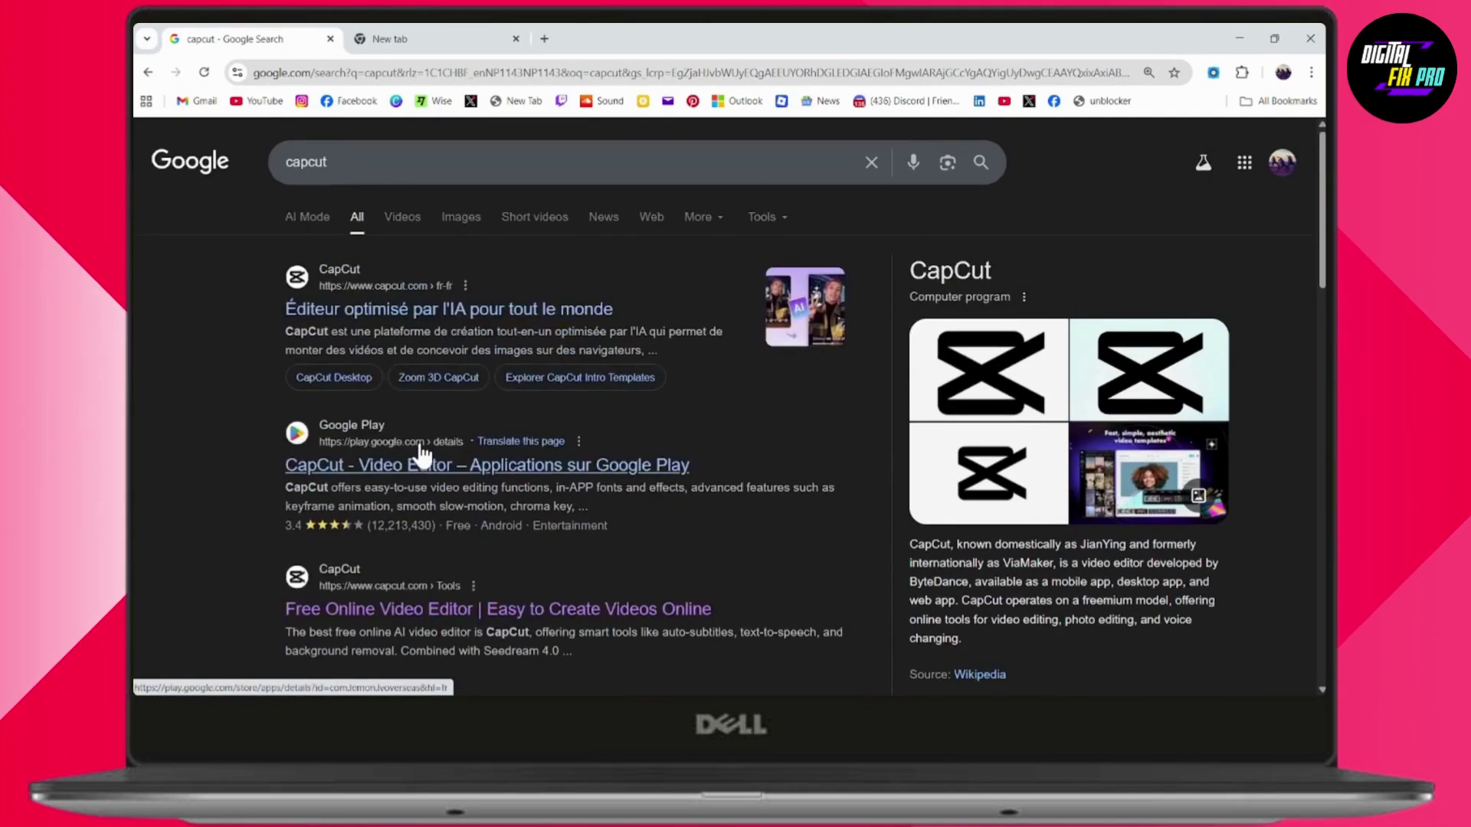
pyautogui.click(423, 454)
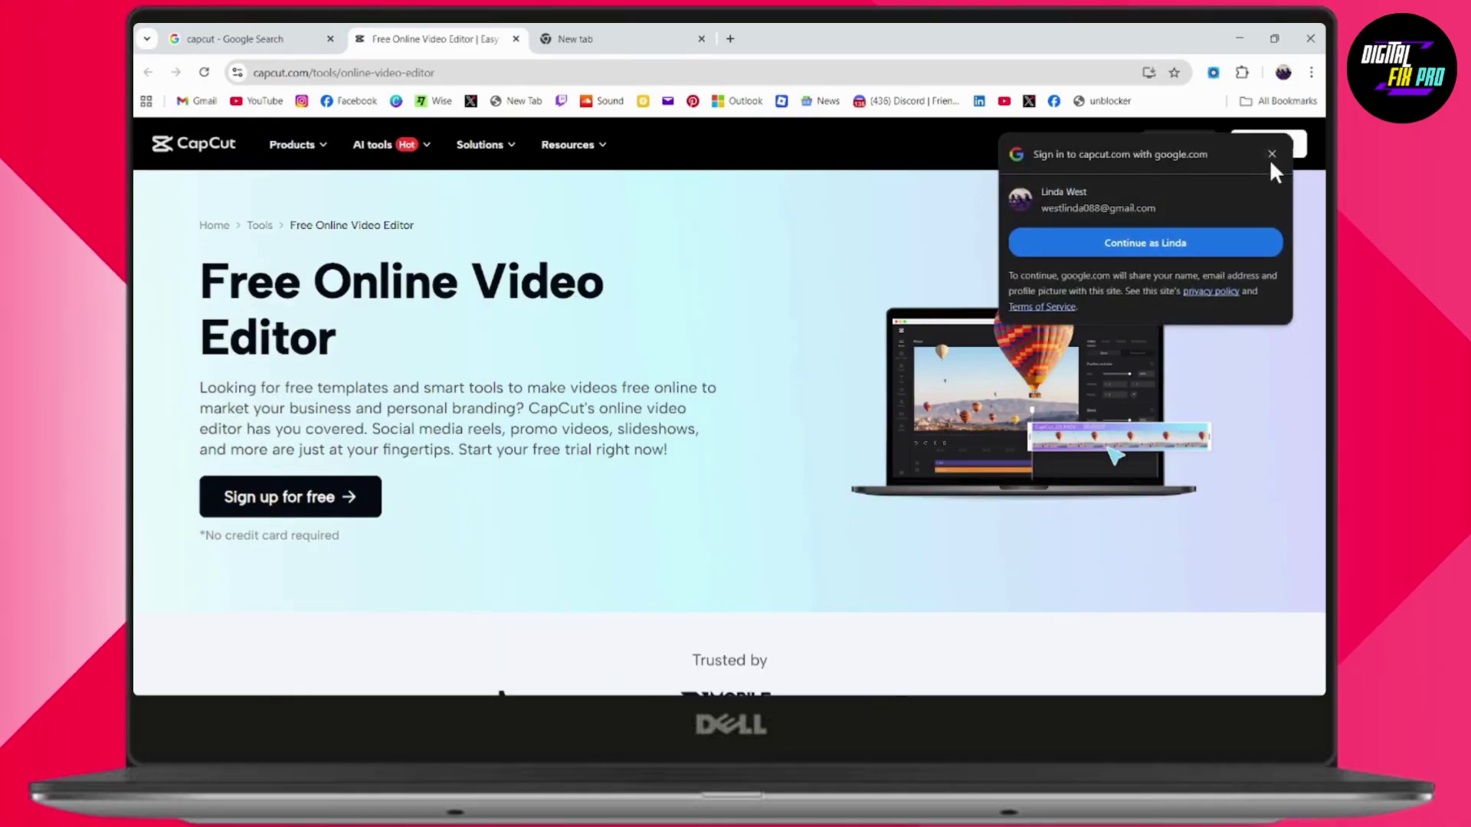
# Dismiss the one-tap popup, choose Try online, then Continue with Google.
pyautogui.click(1271, 154)
pyautogui.click(1179, 145)
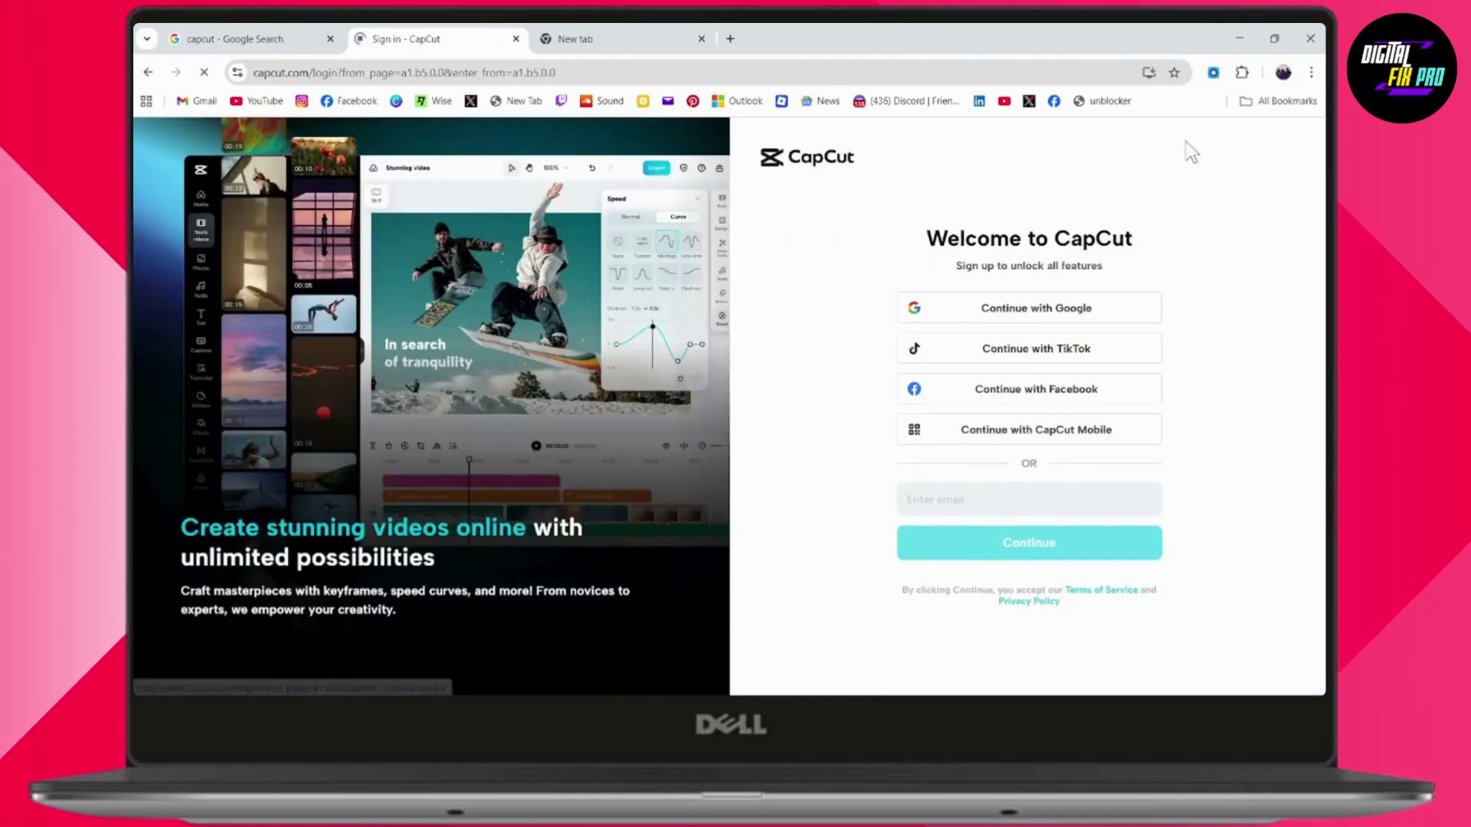
pyautogui.click(1035, 308)
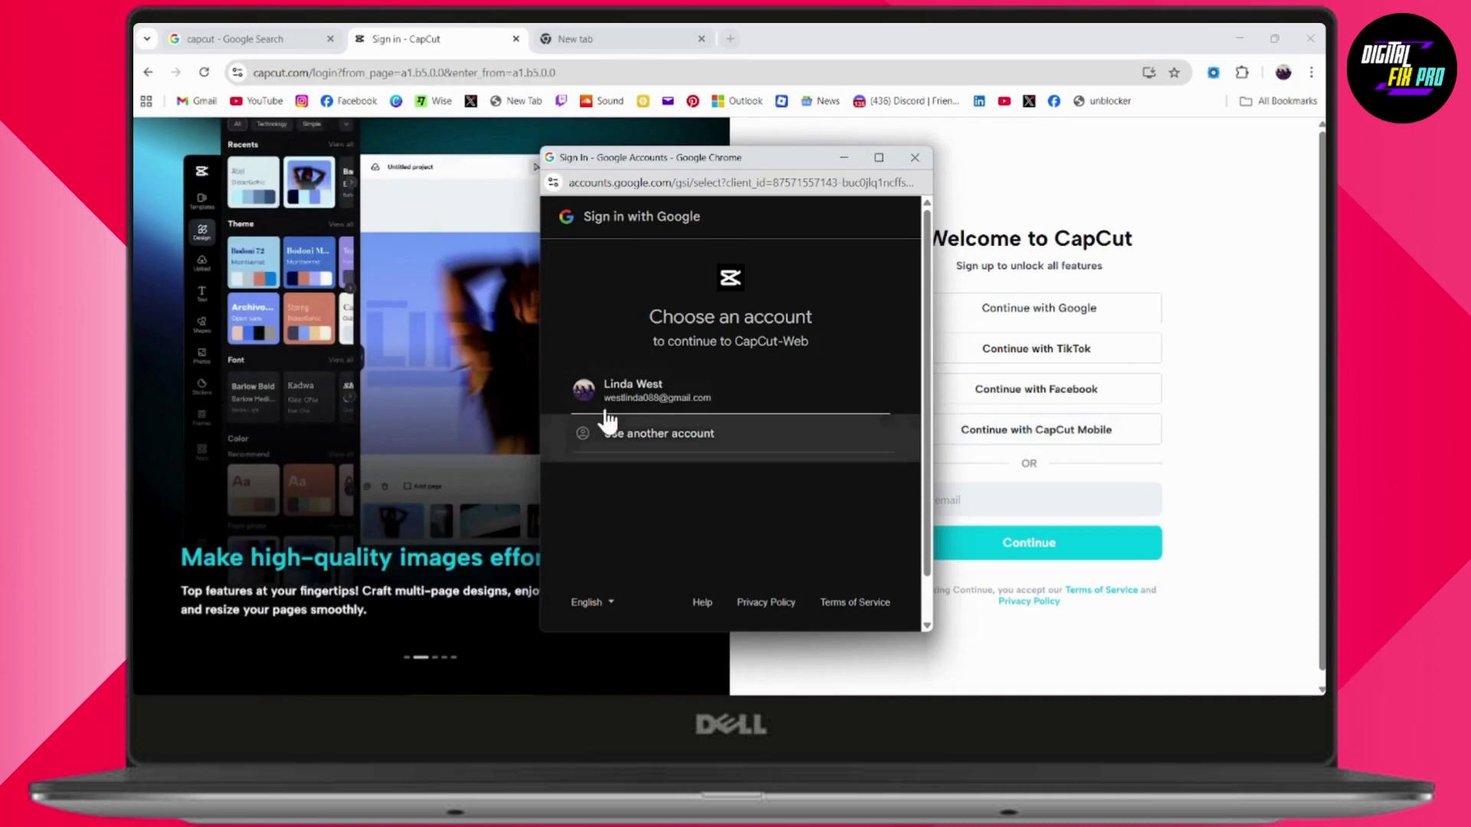
# Sign in with the chosen Google account and show the Create new options.
pyautogui.click(644, 391)
pyautogui.click(850, 490)
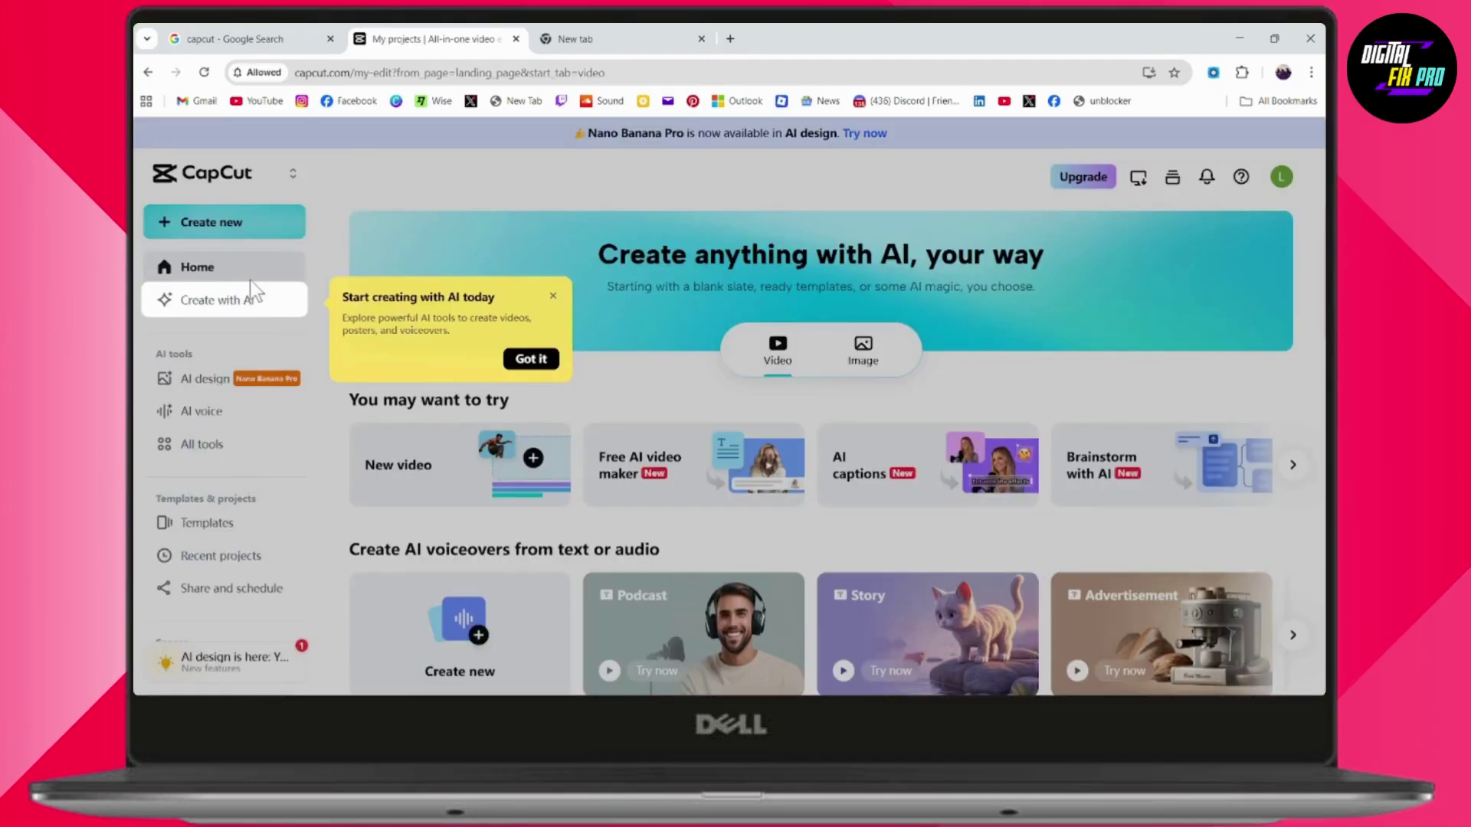
pyautogui.click(225, 222)
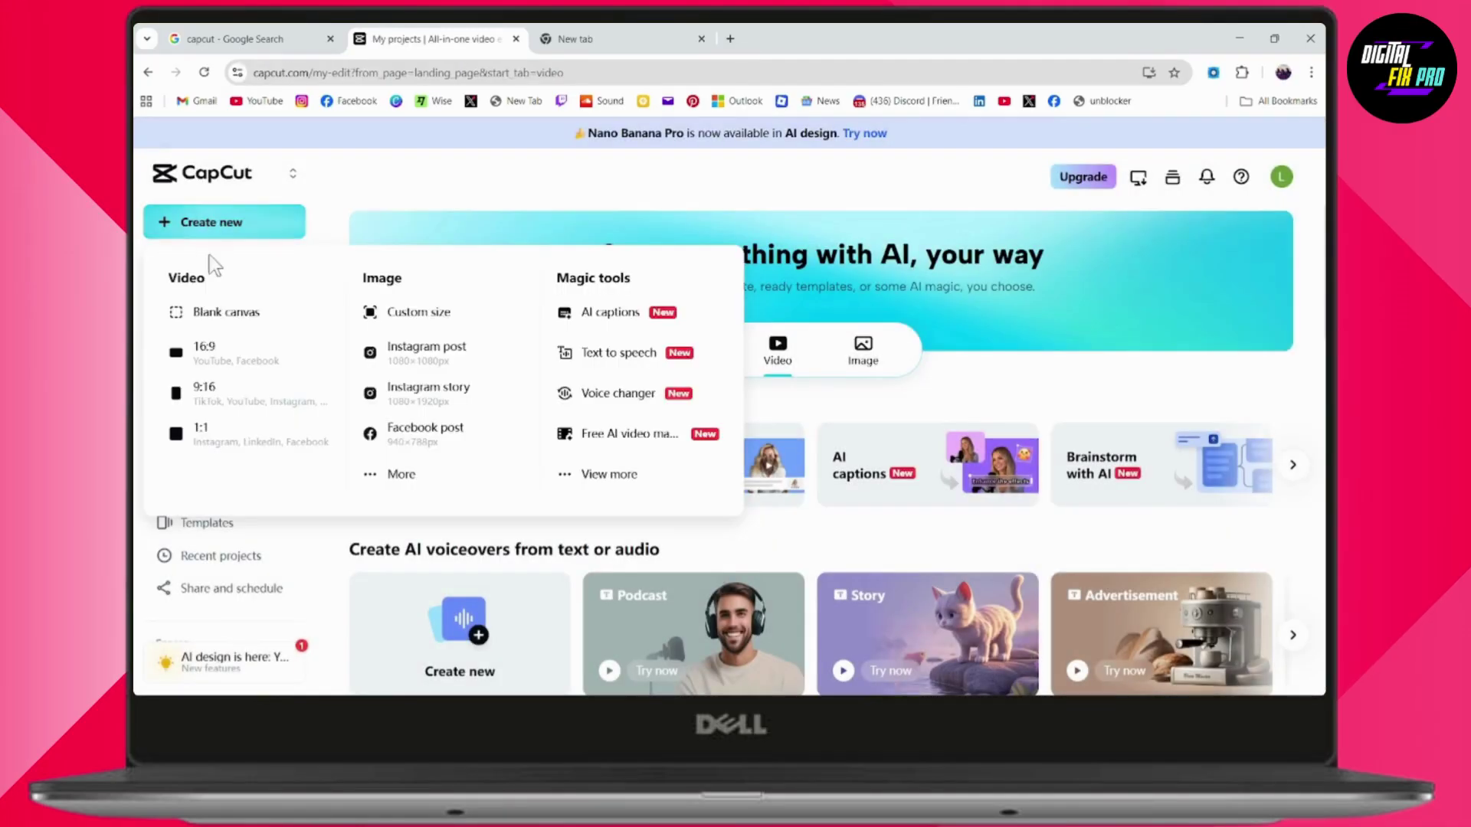
# Create a 16:9 Video project and dismiss the Material resources tip.
pyautogui.click(235, 357)
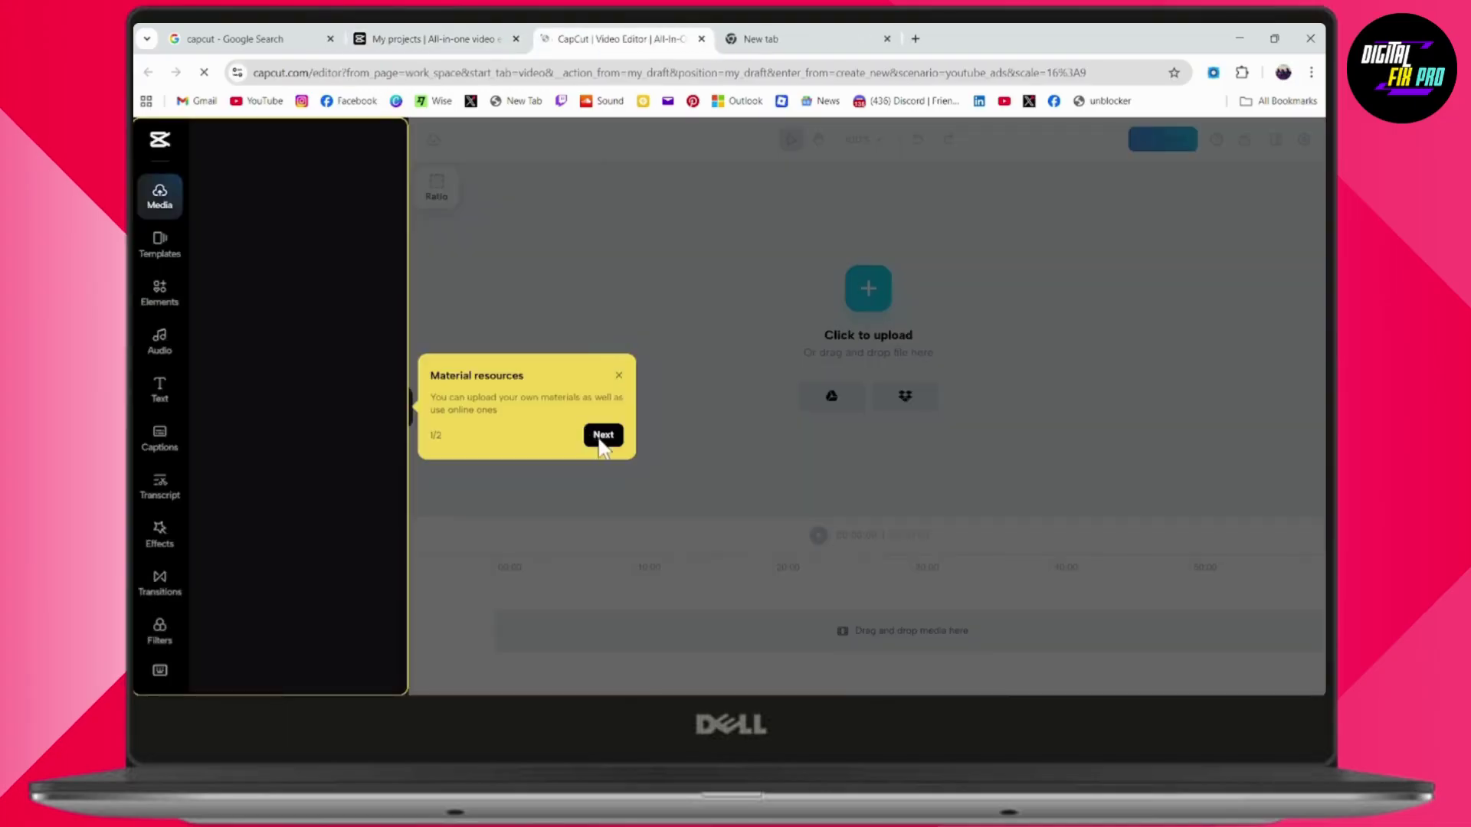
pyautogui.click(603, 436)
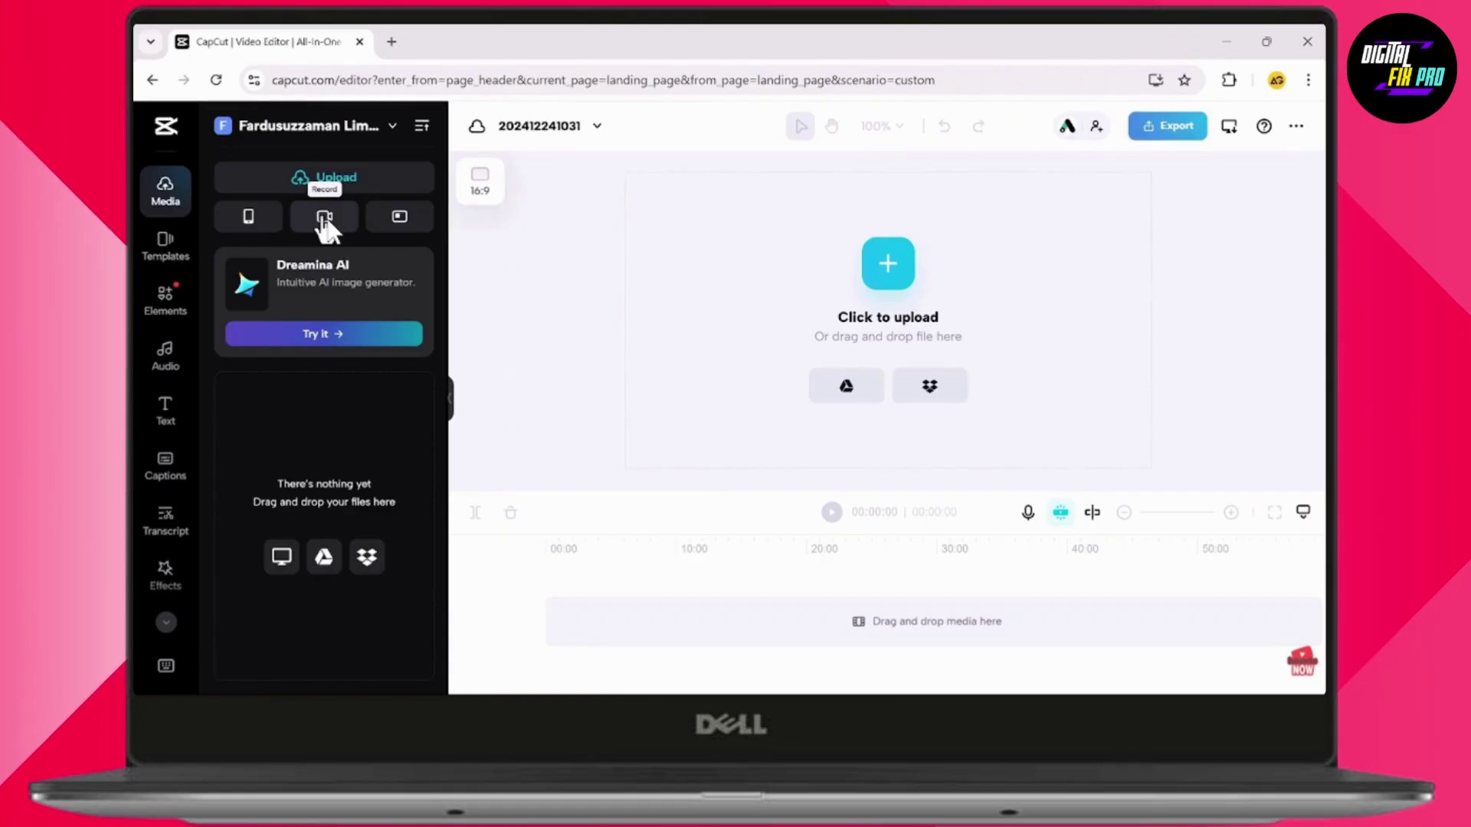
# Choose Record entire screen from the Media panel's Record options.
pyautogui.click(326, 217)
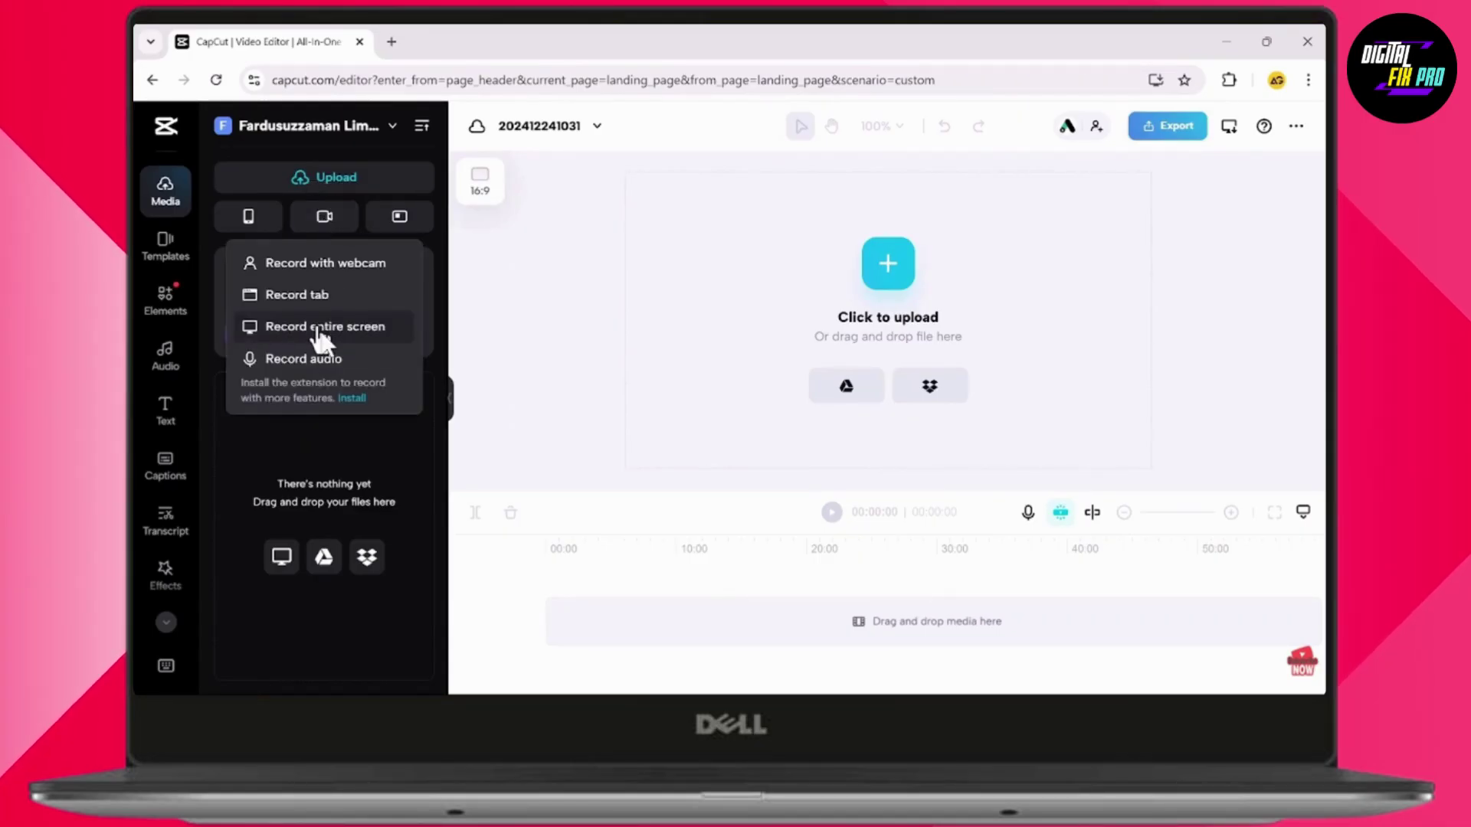
pyautogui.click(321, 329)
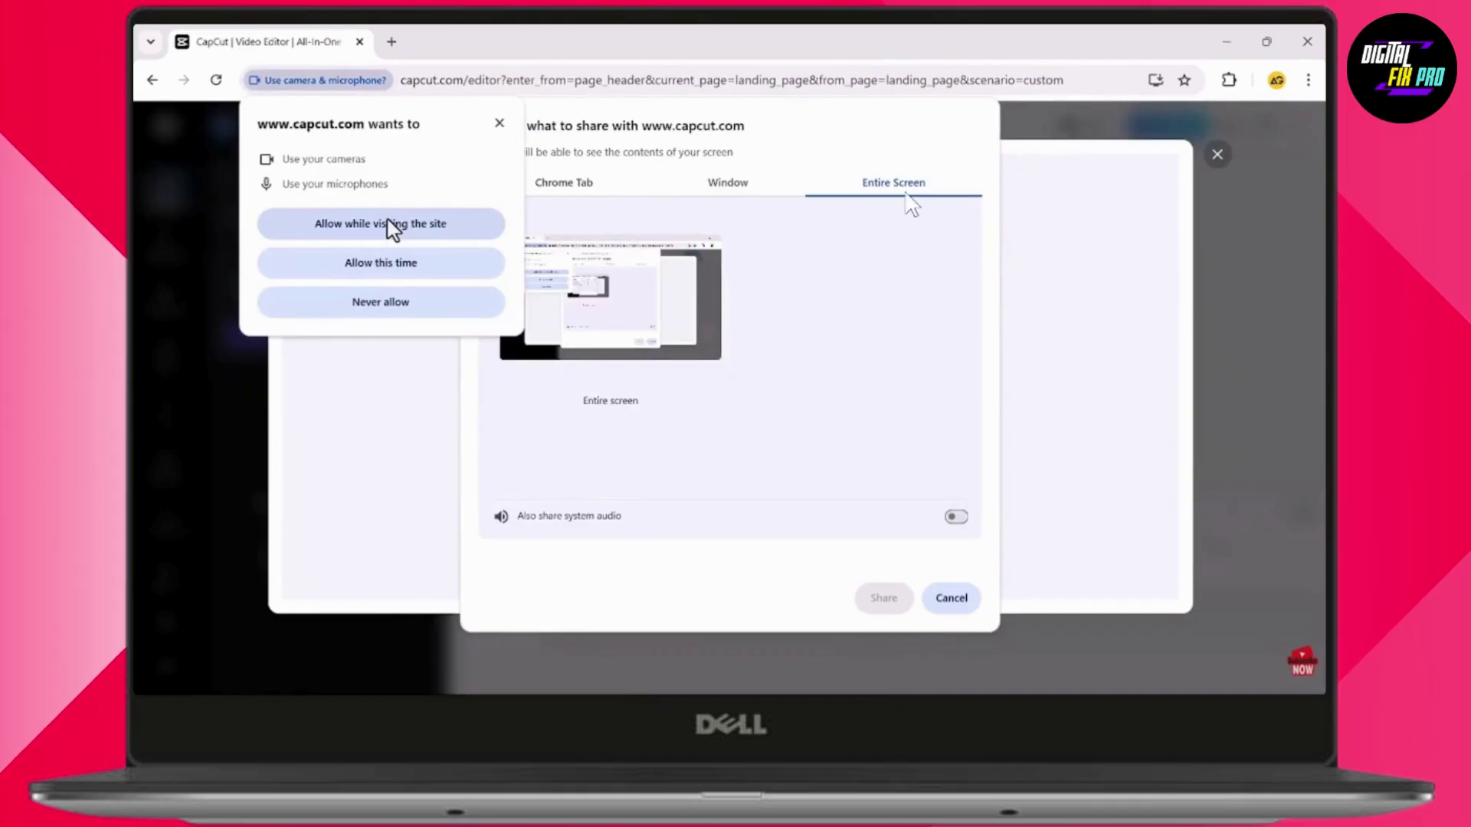